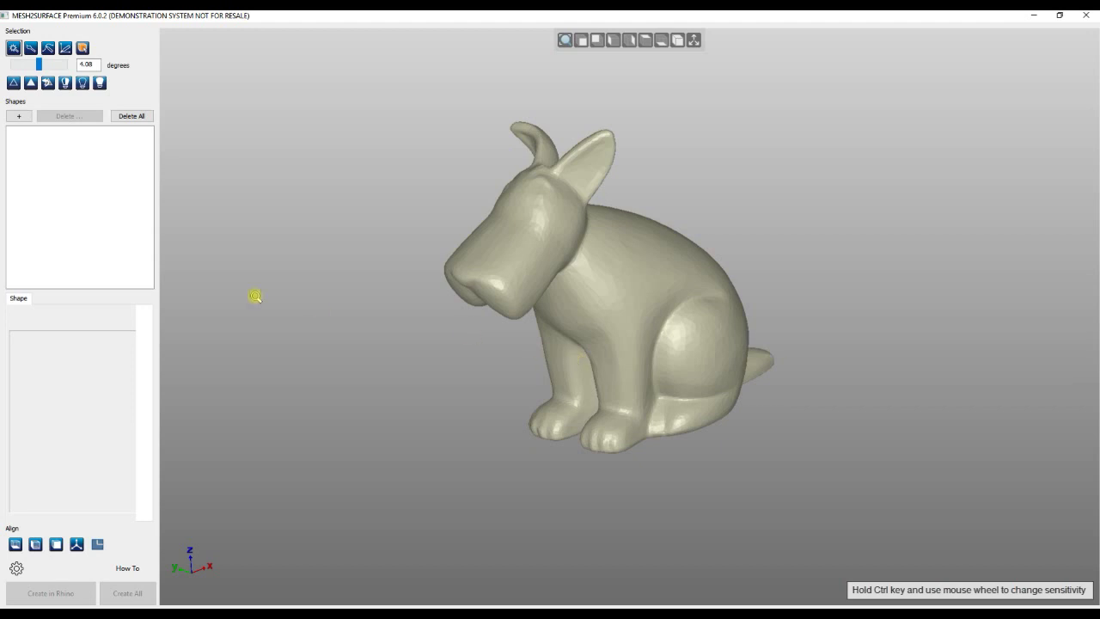
# Add a Quad Surface shape and preview an Auto Surface over the dog mesh with Low details
pyautogui.click(18, 115)
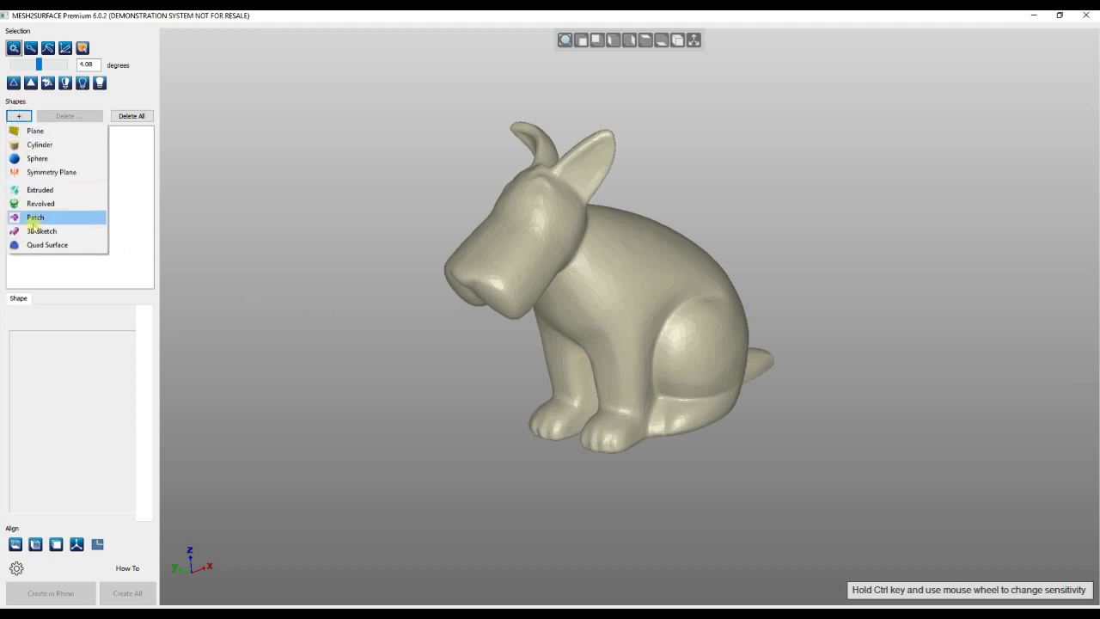
pyautogui.click(39, 245)
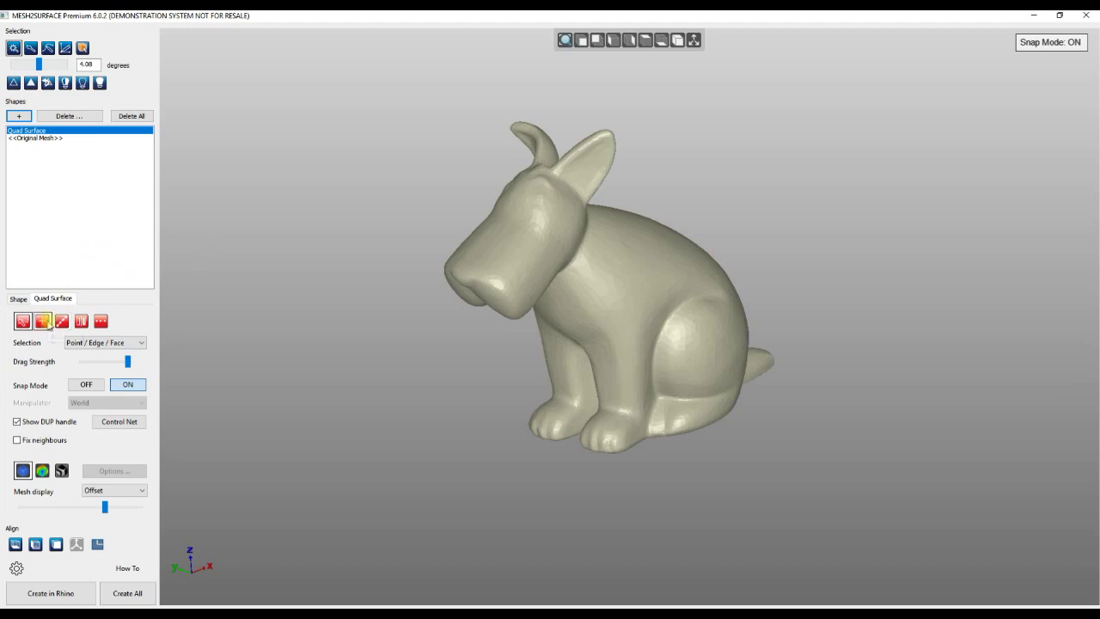
pyautogui.click(47, 324)
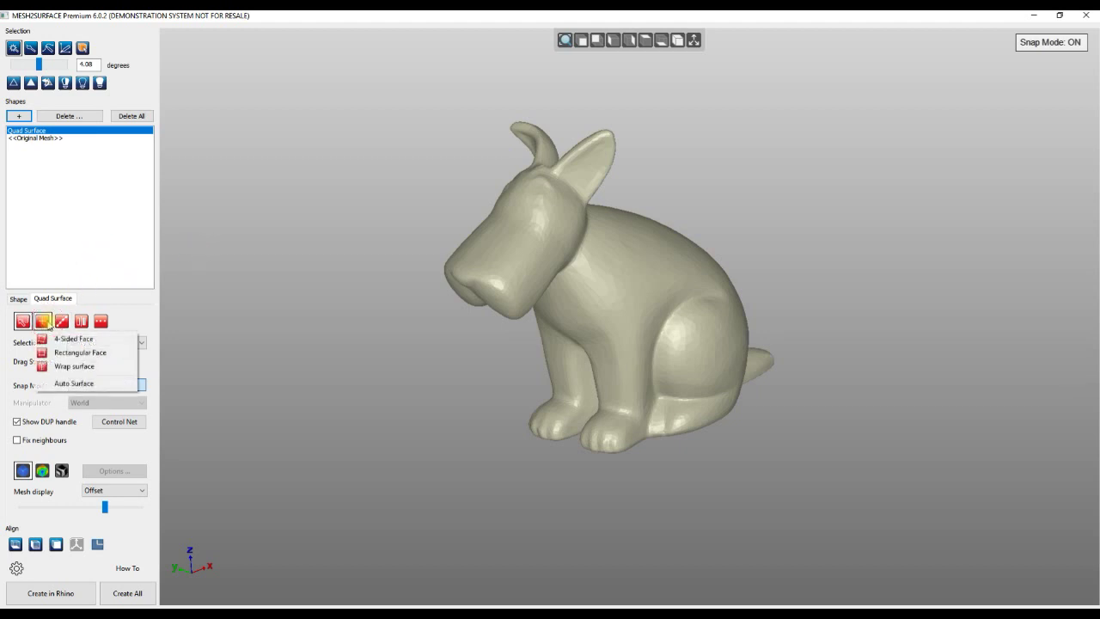
pyautogui.click(74, 384)
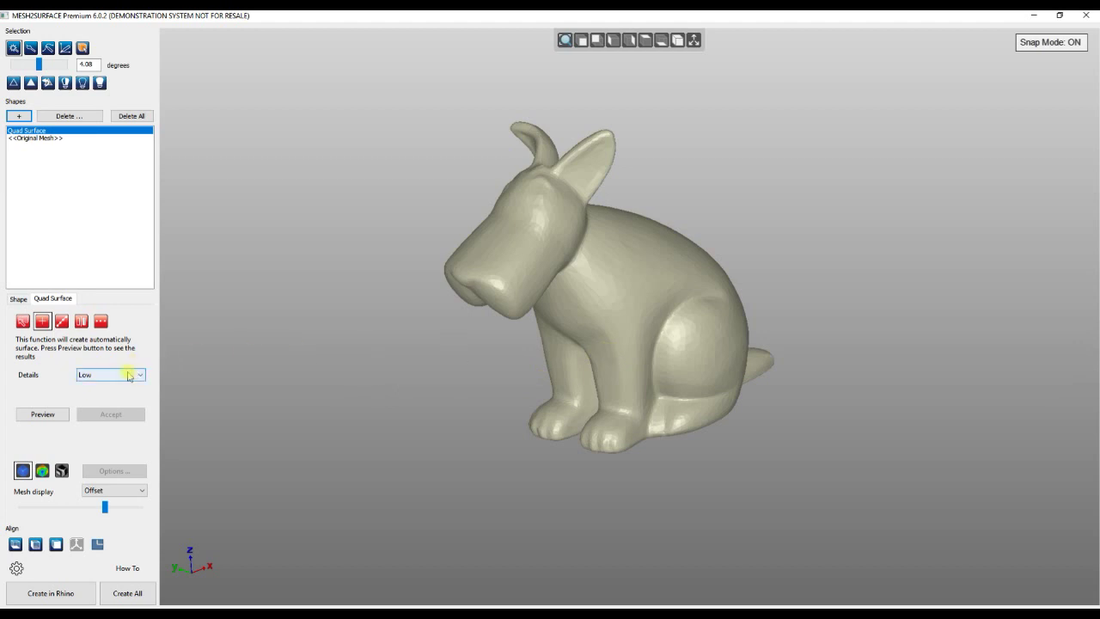
pyautogui.click(124, 375)
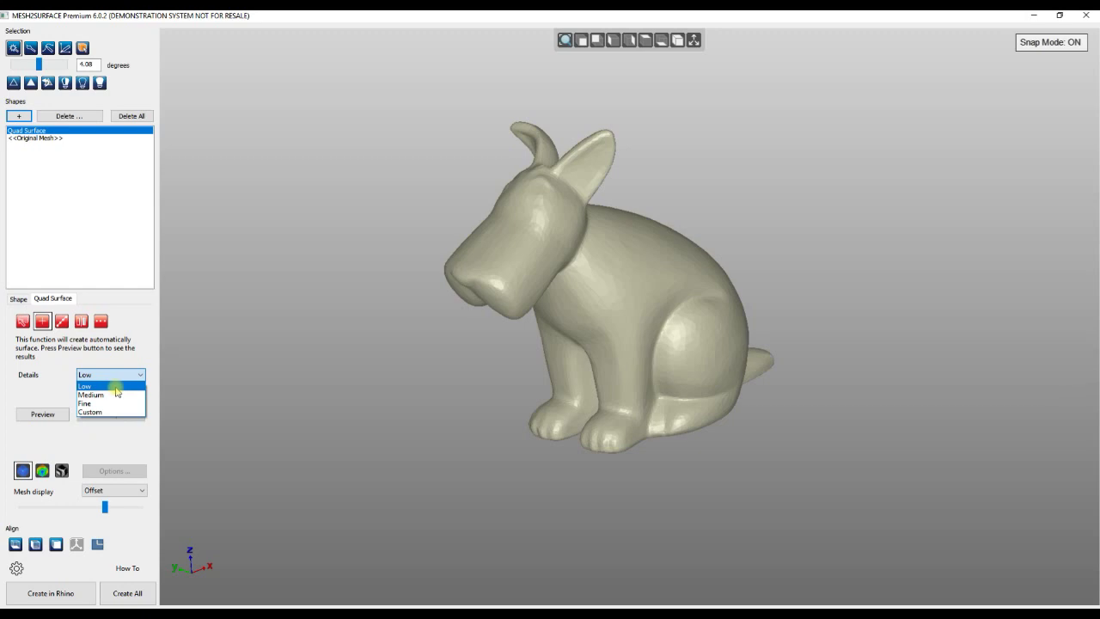
pyautogui.click(116, 387)
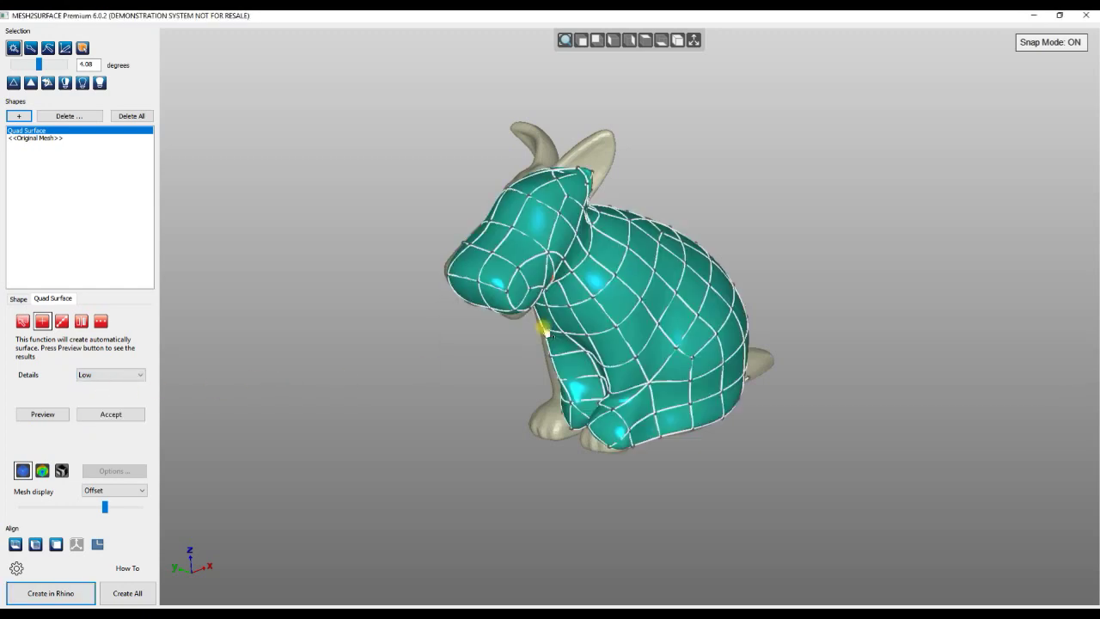
pyautogui.moveTo(526, 387); pyautogui.dragTo(511, 325, button='middle')
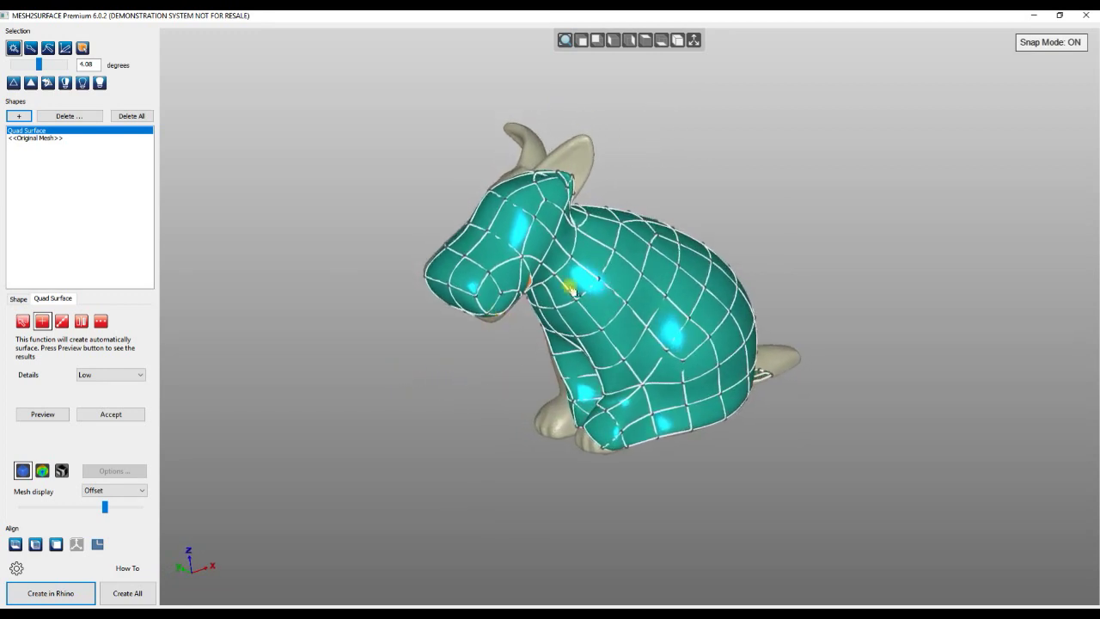
# Preview the automatic surface of the dog with Medium details and with Fine details
pyautogui.click(116, 376)
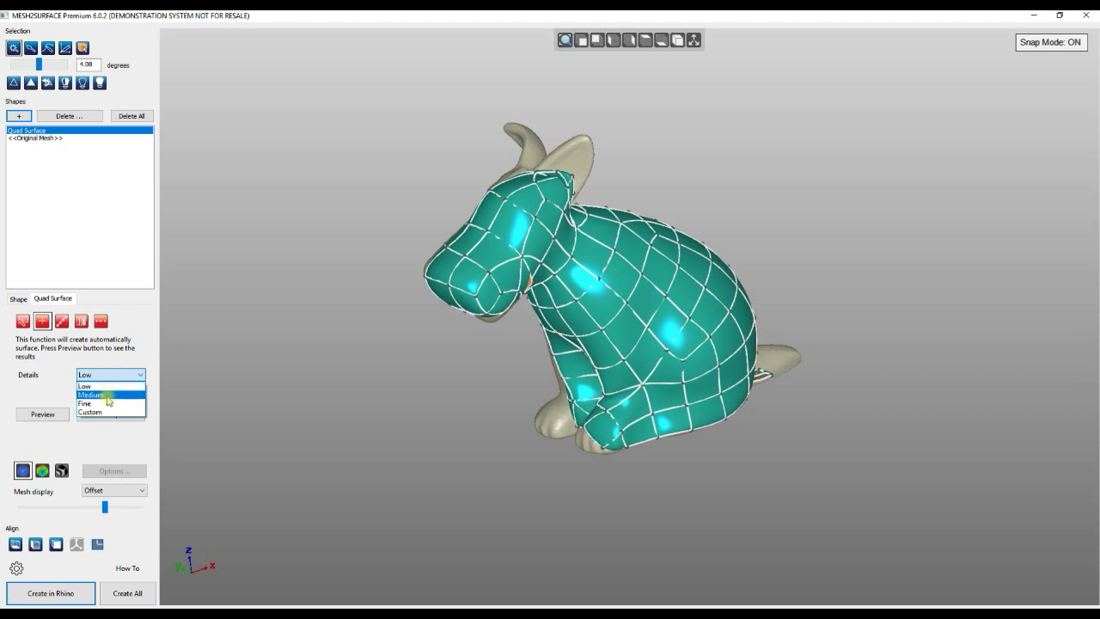
pyautogui.click(108, 394)
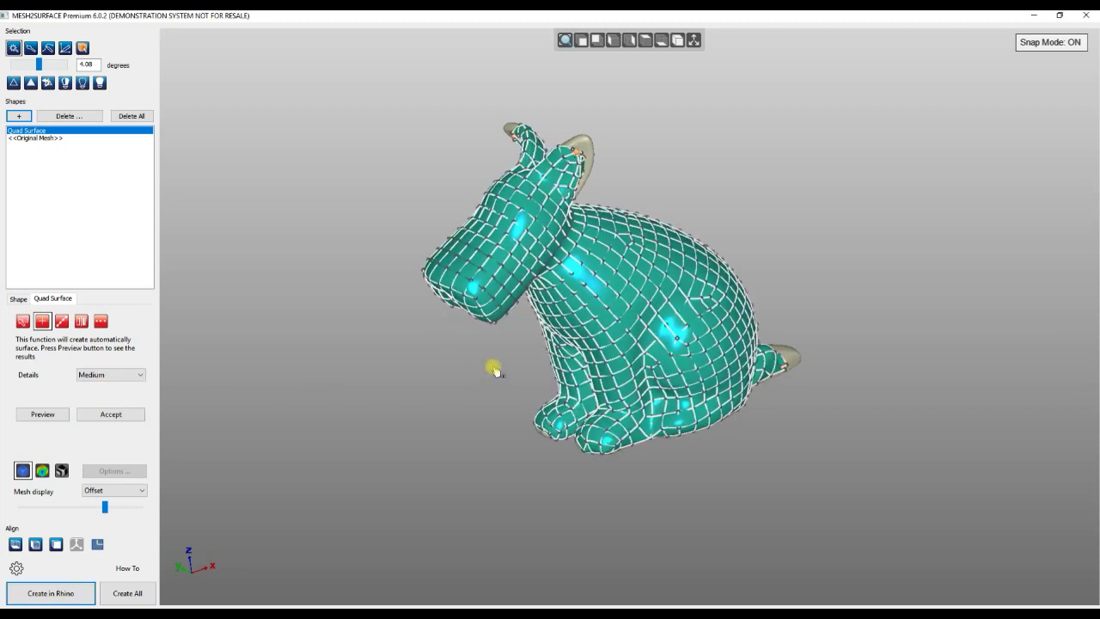
pyautogui.click(138, 374)
pyautogui.click(122, 403)
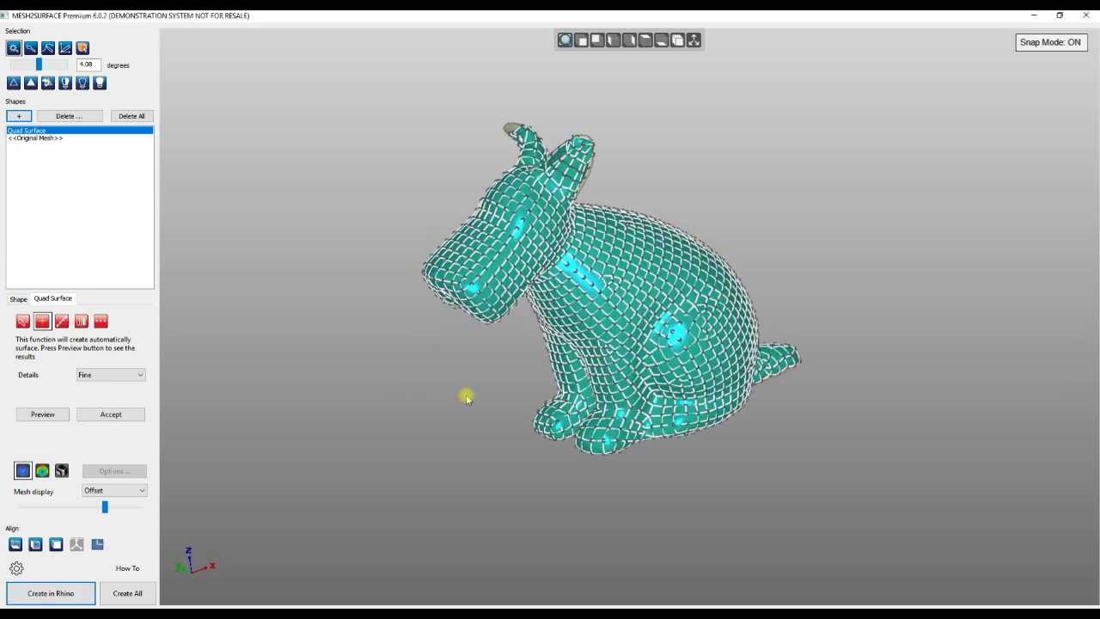
pyautogui.moveTo(486, 383); pyautogui.dragTo(531, 392, button='right')
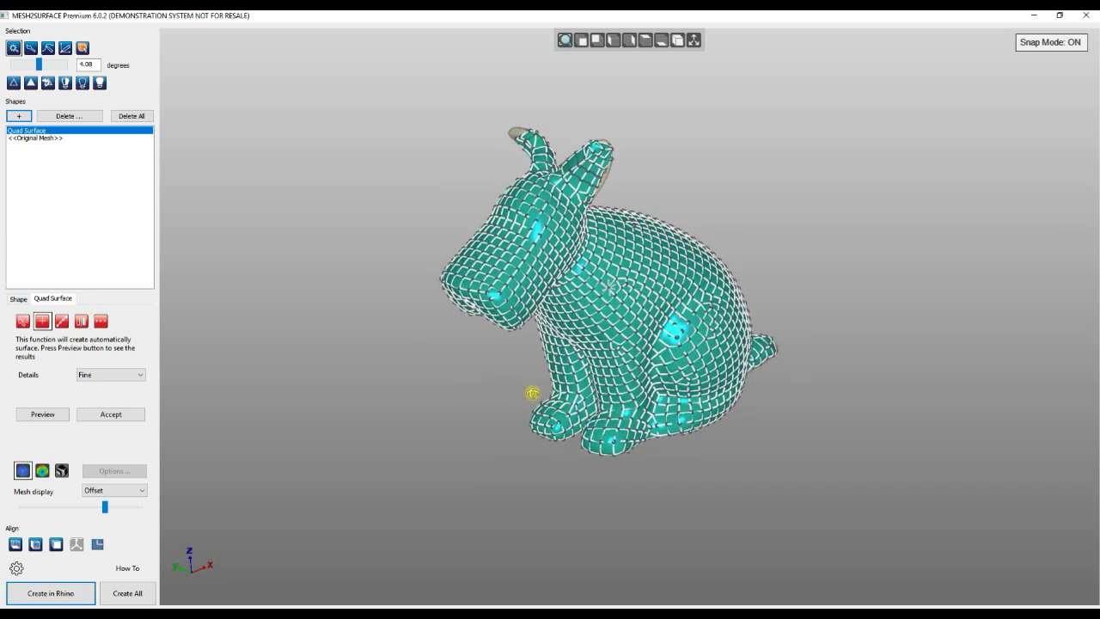
# Preview the automatic surface with Custom details at 3000 faces, examine the head and ears, and leave Auto Surface without accepting
pyautogui.click(129, 375)
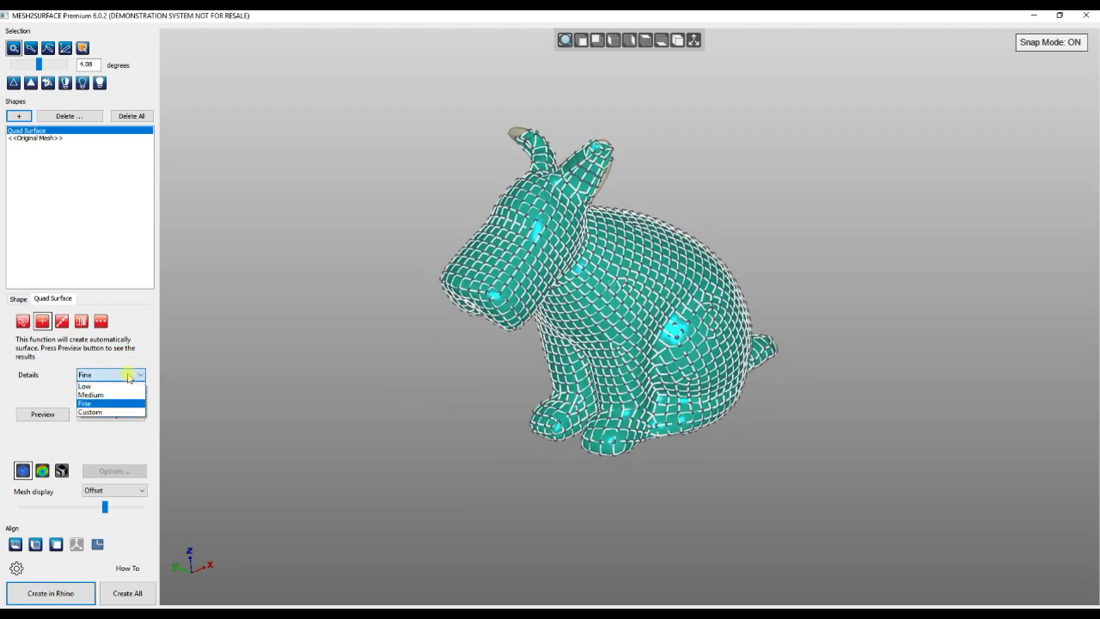
pyautogui.click(89, 413)
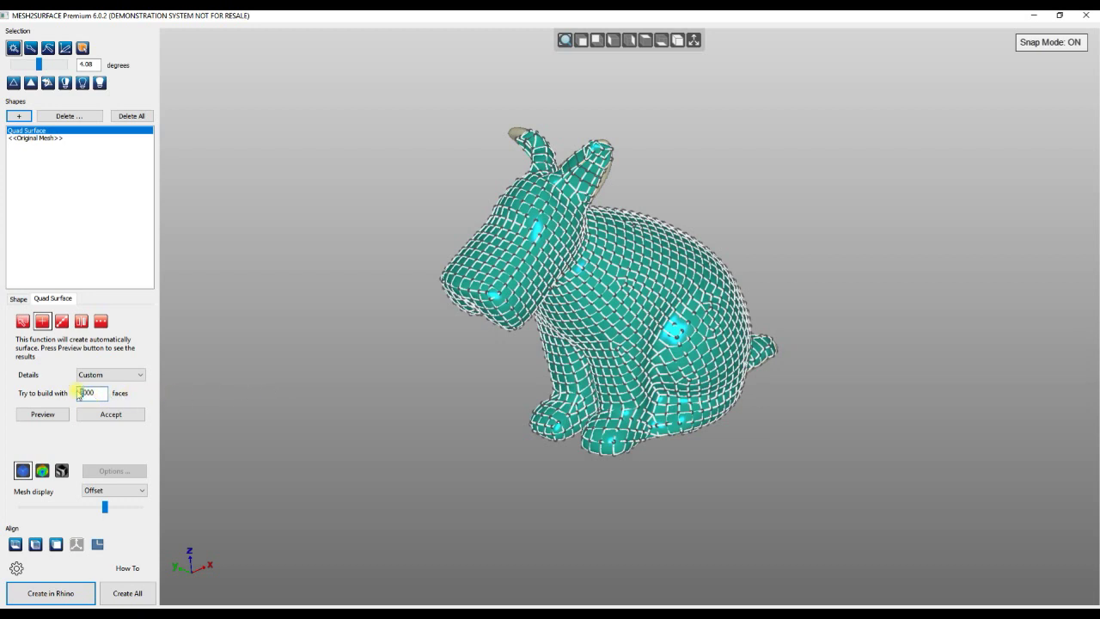
pyautogui.click(51, 413)
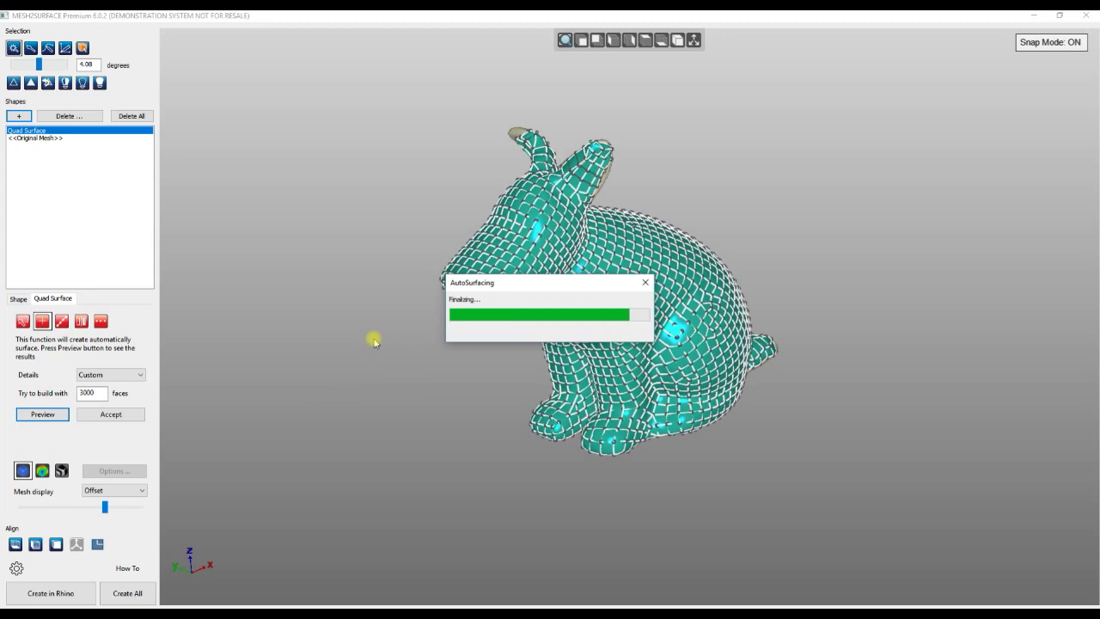
pyautogui.scroll(5, 508, 158)
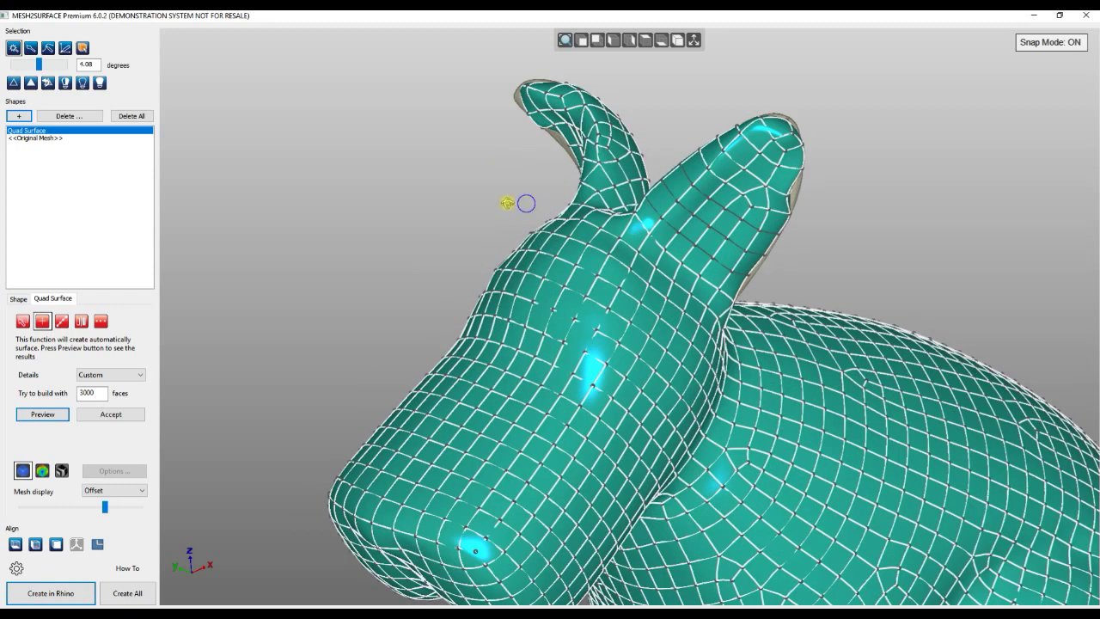
pyautogui.moveTo(508, 202); pyautogui.dragTo(493, 198, button='right')
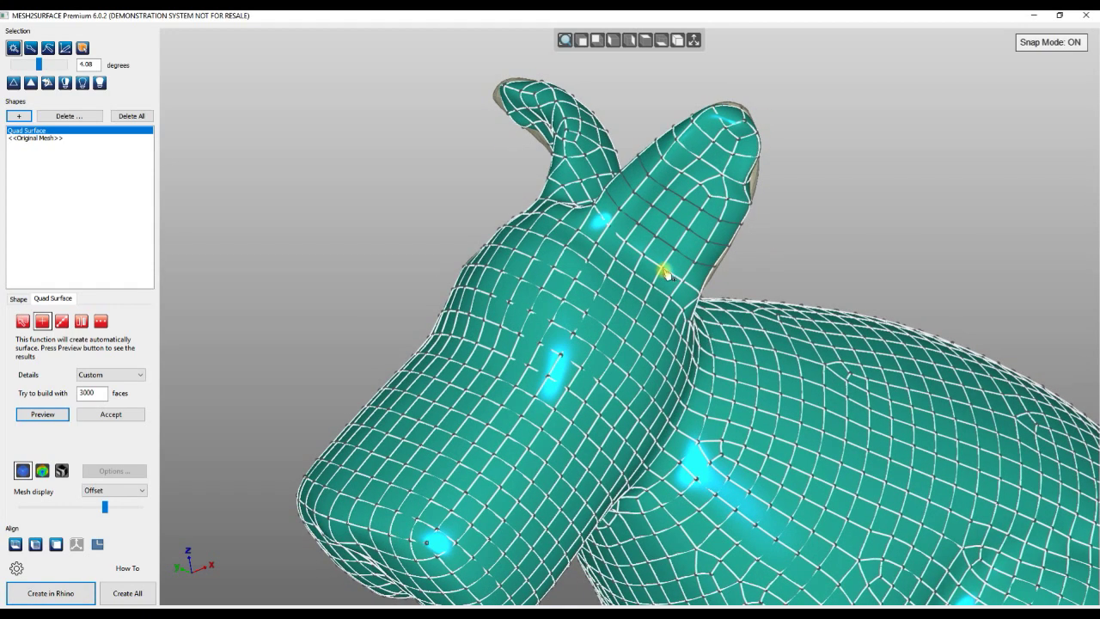
pyautogui.scroll(-5, 608, 231)
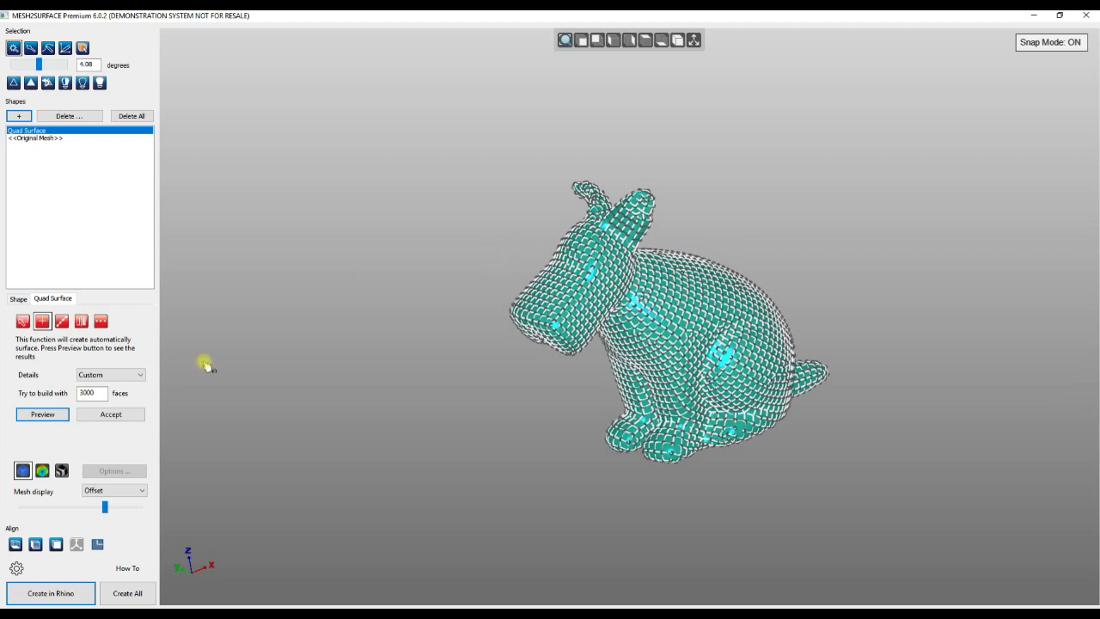
pyautogui.click(28, 323)
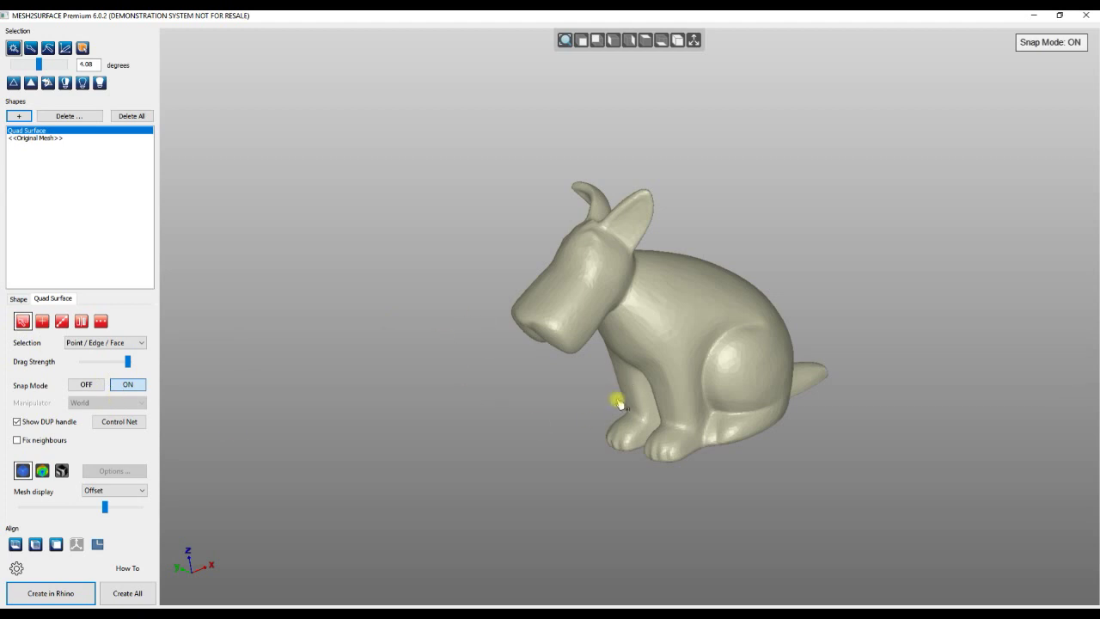
pyautogui.moveTo(650, 327)
pyautogui.mouseDown(button='right')
pyautogui.moveTo(643, 307)
pyautogui.moveTo(650, 314)
pyautogui.mouseUp(button='right')
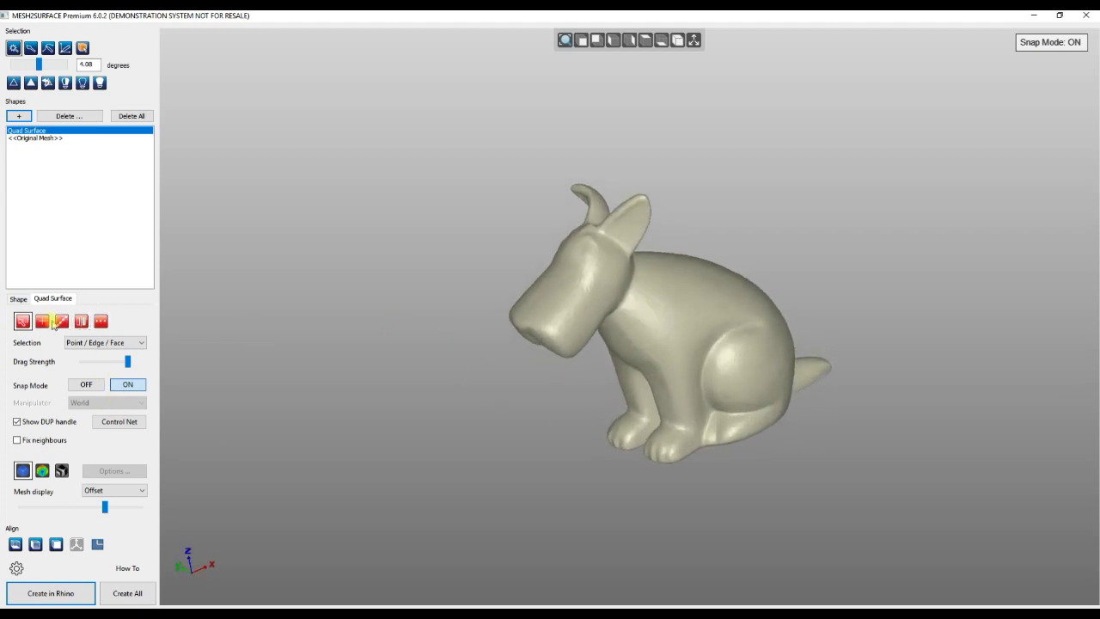
# Generate an Auto Surface over the dog mesh with Custom details at 3000 faces and accept the result
pyautogui.click(49, 324)
pyautogui.click(76, 383)
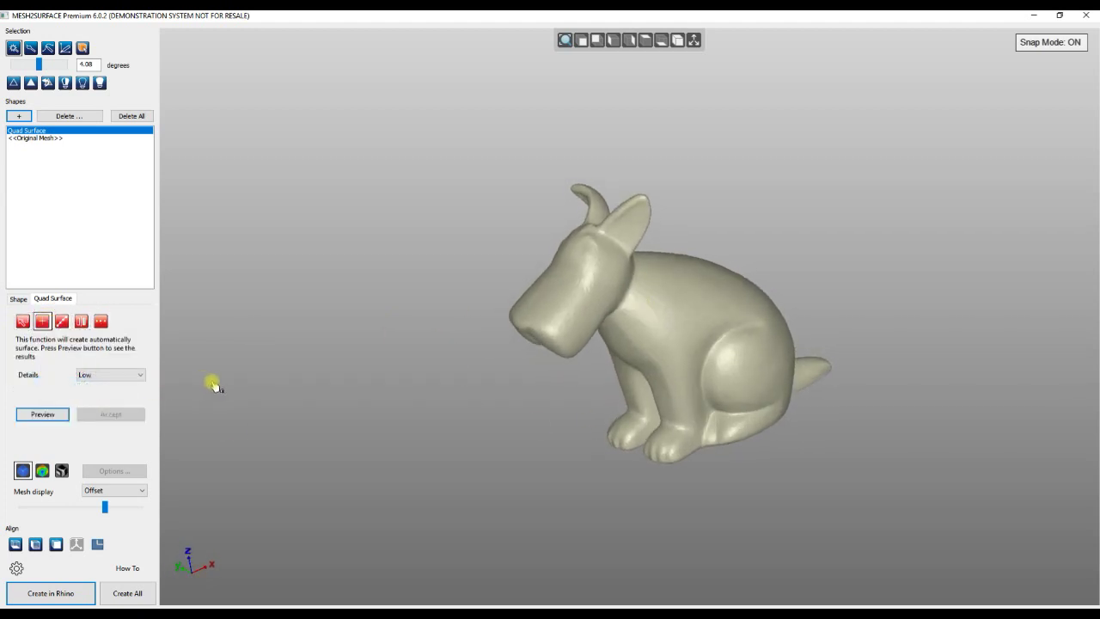
pyautogui.click(140, 375)
pyautogui.click(112, 410)
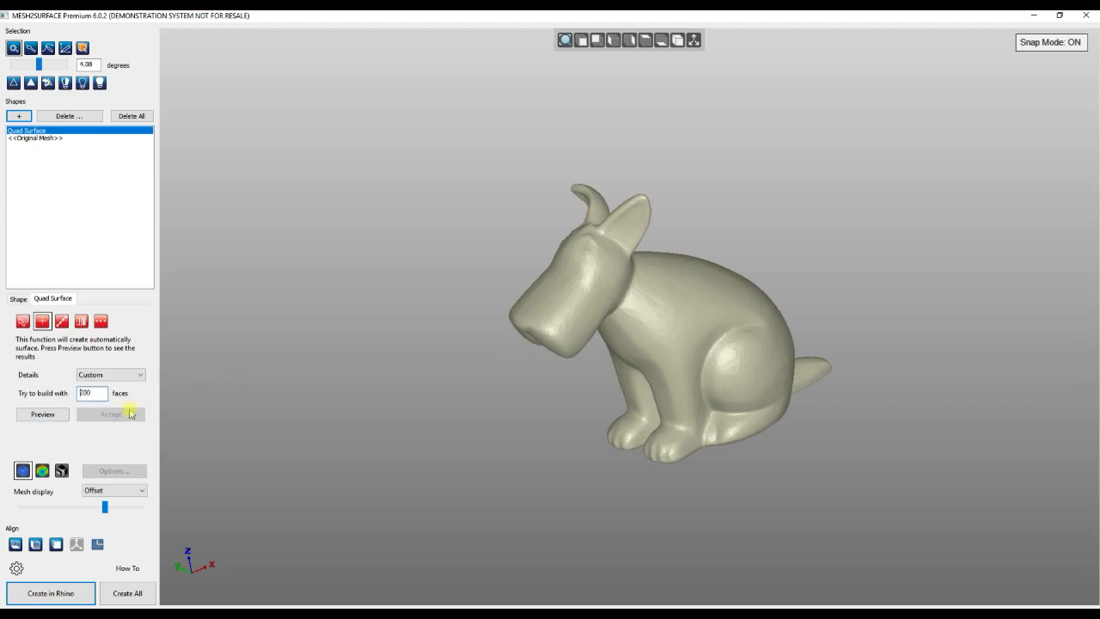
pyautogui.doubleClick(93, 391)
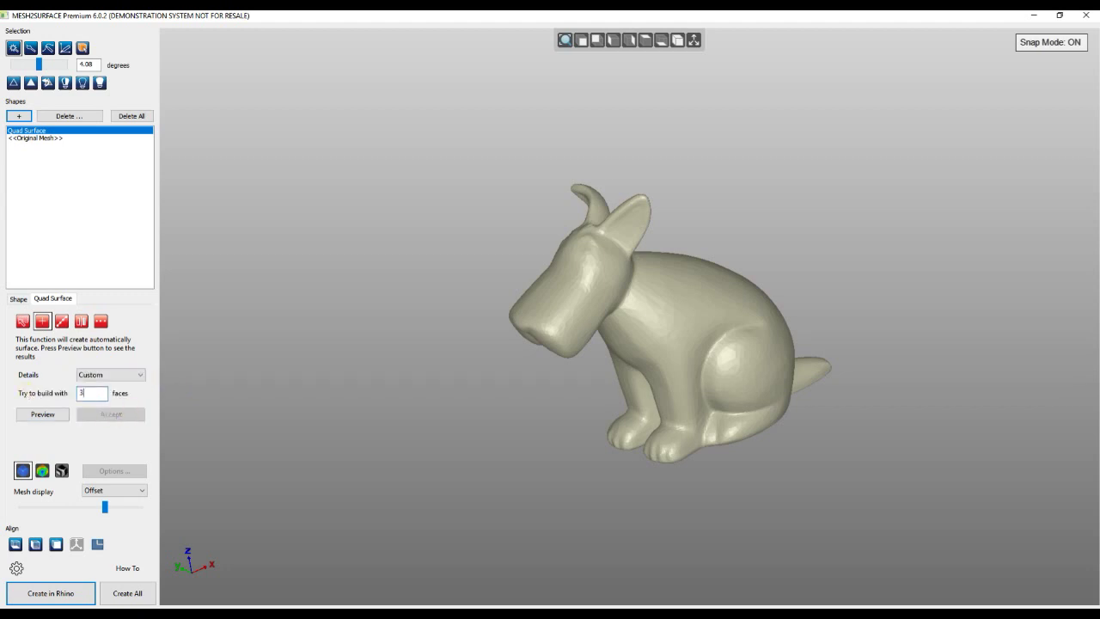
pyautogui.click(43, 415)
pyautogui.click(100, 418)
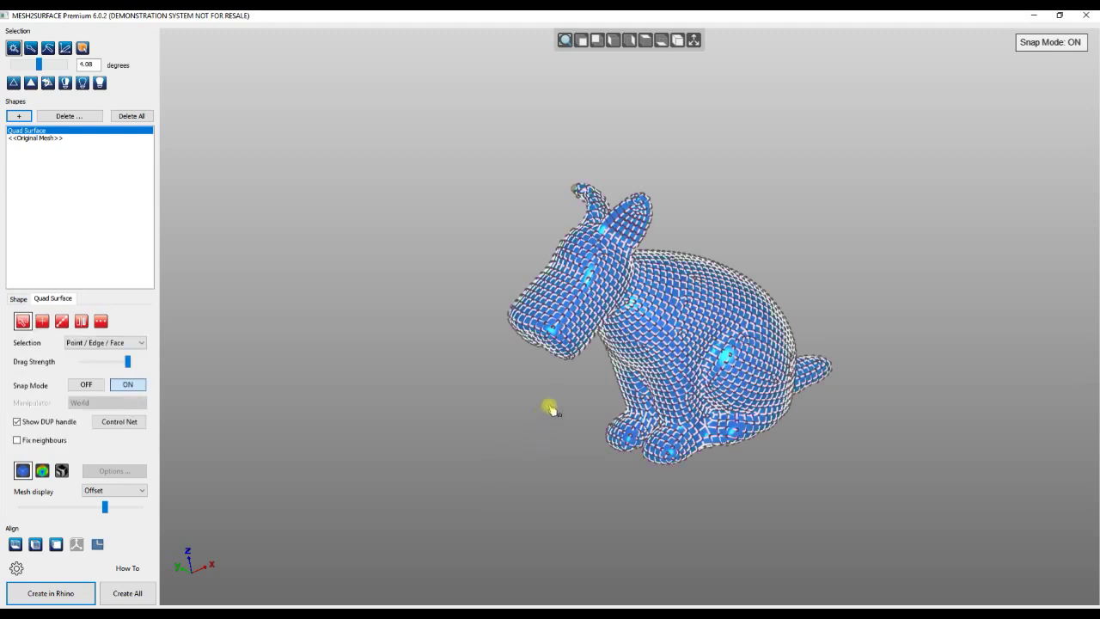
# Select the quad surface faces covering the dog's curled ear and isolate them
pyautogui.moveTo(582, 384)
pyautogui.mouseDown(button='right')
pyautogui.moveTo(476, 386)
pyautogui.moveTo(516, 388)
pyautogui.moveTo(498, 406)
pyautogui.moveTo(526, 402)
pyautogui.moveTo(515, 404)
pyautogui.moveTo(707, 363)
pyautogui.moveTo(670, 315)
pyautogui.moveTo(807, 333)
pyautogui.mouseUp(button='right')
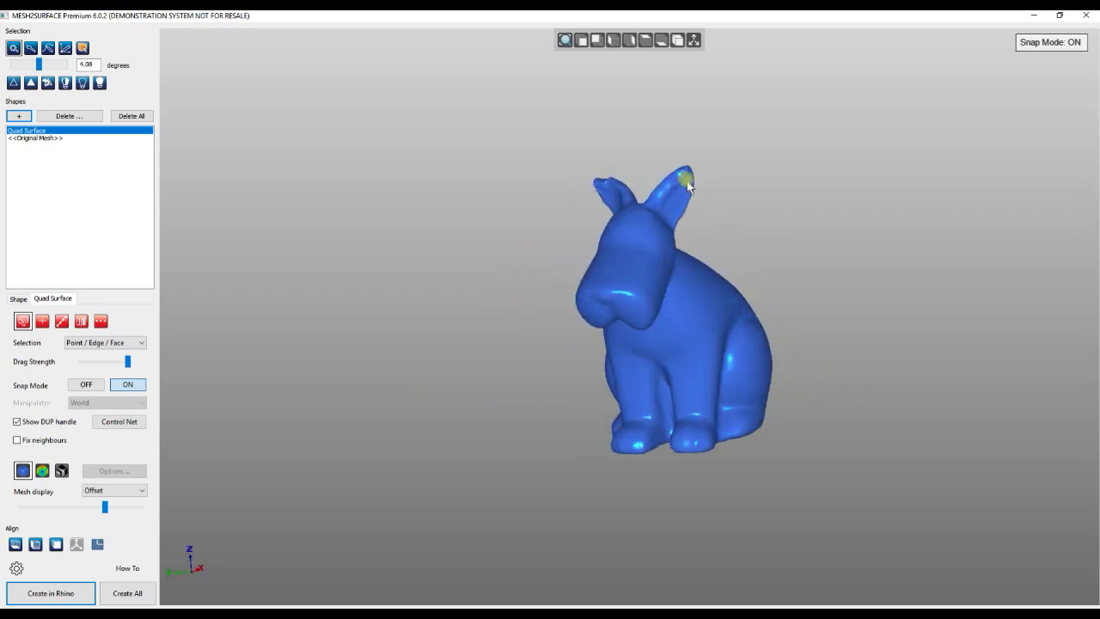
pyautogui.scroll(5, 687, 180)
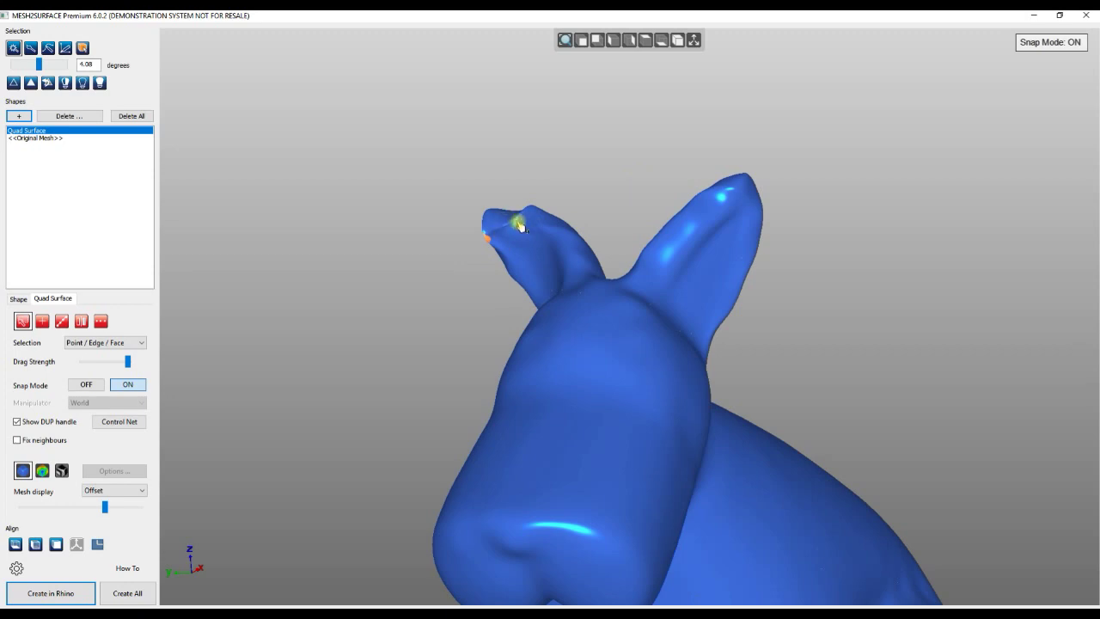
pyautogui.moveTo(489, 274); pyautogui.dragTo(556, 266, button='right')
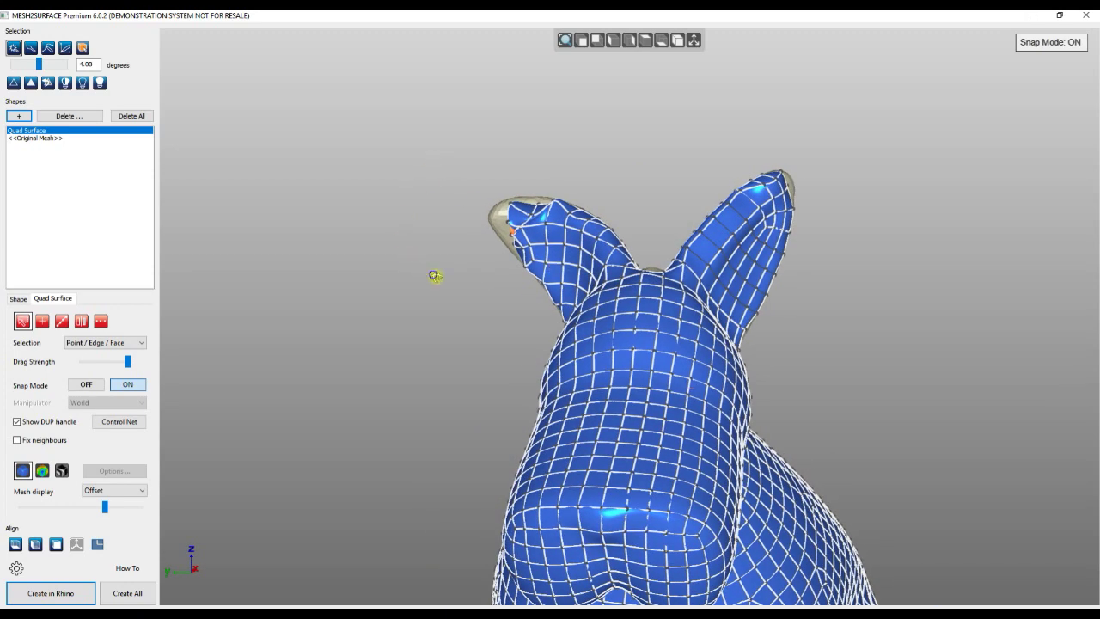
pyautogui.moveTo(432, 275); pyautogui.dragTo(506, 284, button='right')
pyautogui.moveTo(452, 119); pyautogui.dragTo(689, 351)
pyautogui.rightClick(954, 178)
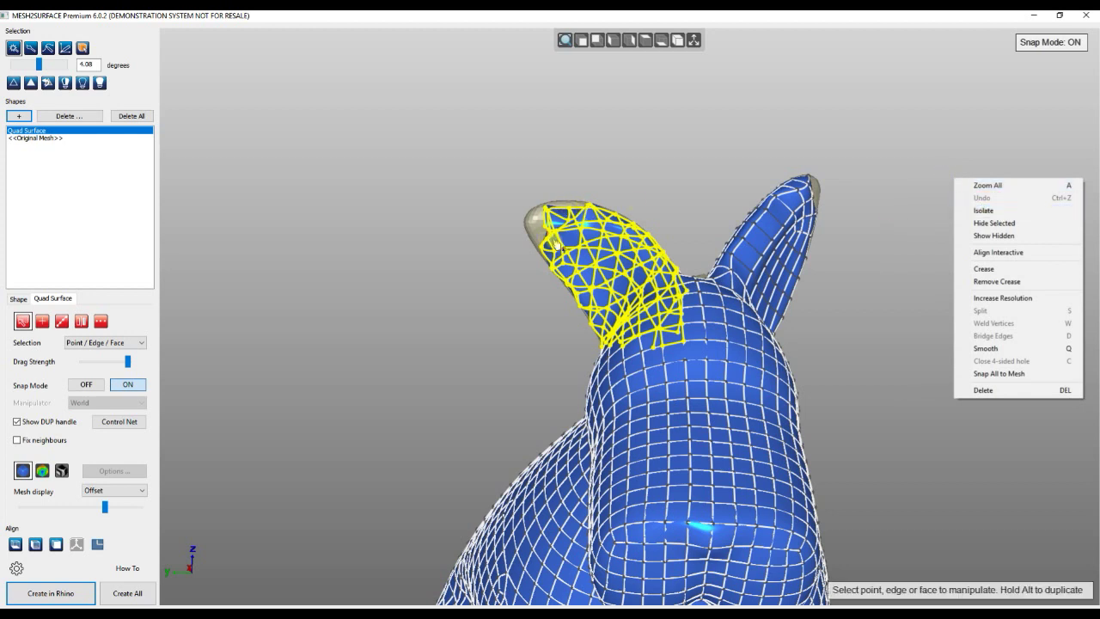
pyautogui.click(983, 211)
# Move the misplaced surface points along the side of the ear tip outward onto the mesh outline
pyautogui.moveTo(663, 208); pyautogui.dragTo(614, 244, button='right')
pyautogui.scroll(5, 543, 225)
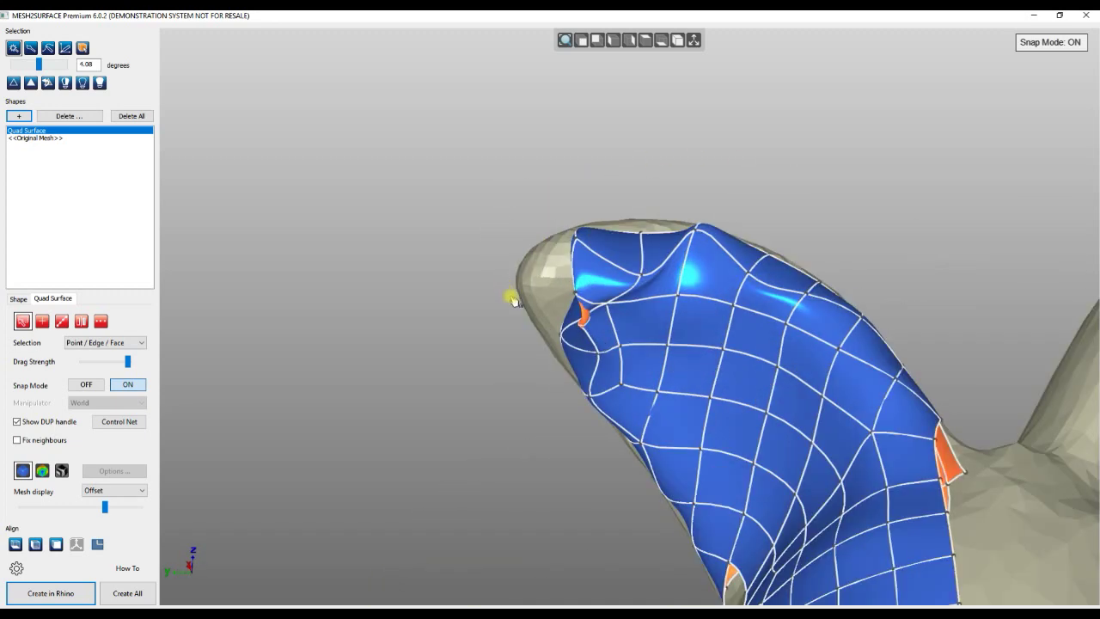
pyautogui.click(565, 336)
pyautogui.moveTo(565, 335)
pyautogui.mouseDown()
pyautogui.moveTo(534, 335)
pyautogui.moveTo(546, 334)
pyautogui.mouseUp()
pyautogui.moveTo(507, 305); pyautogui.dragTo(644, 280, button='right')
pyautogui.moveTo(627, 283); pyautogui.dragTo(563, 252)
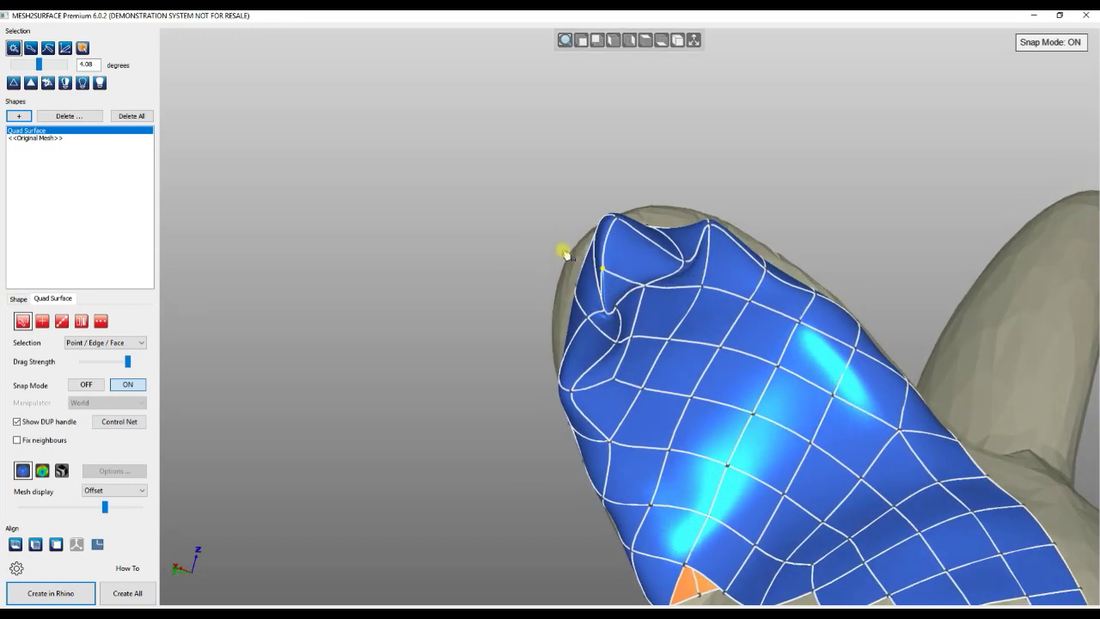
pyautogui.moveTo(591, 314); pyautogui.dragTo(527, 316)
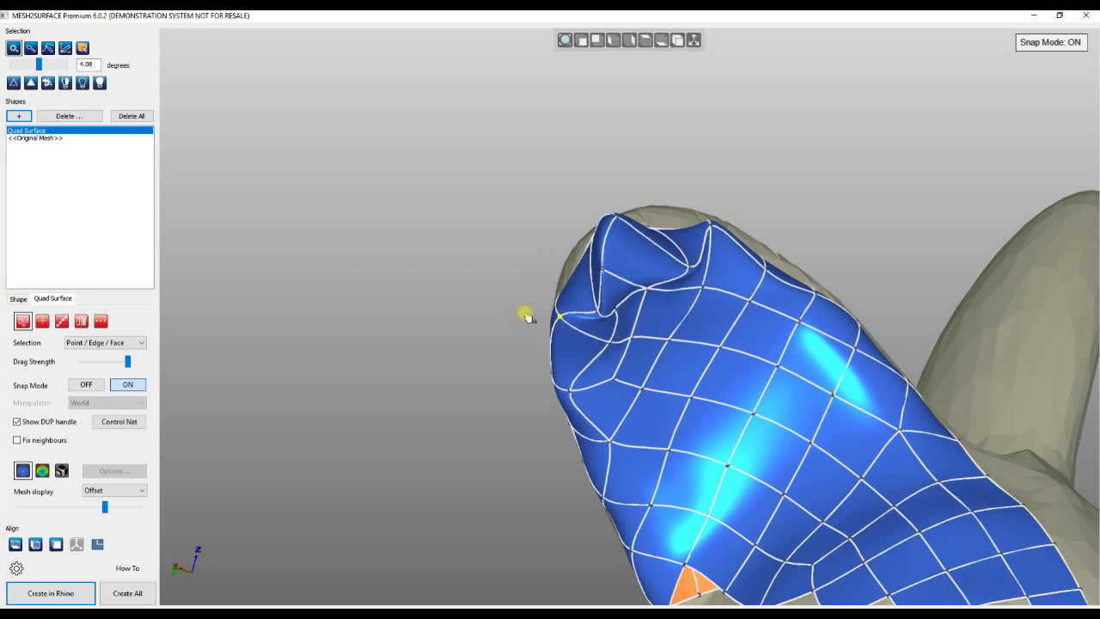
# Set the mesh display to Transparent and reposition the folded surface points at the ear tip to open up the creases
pyautogui.click(112, 488)
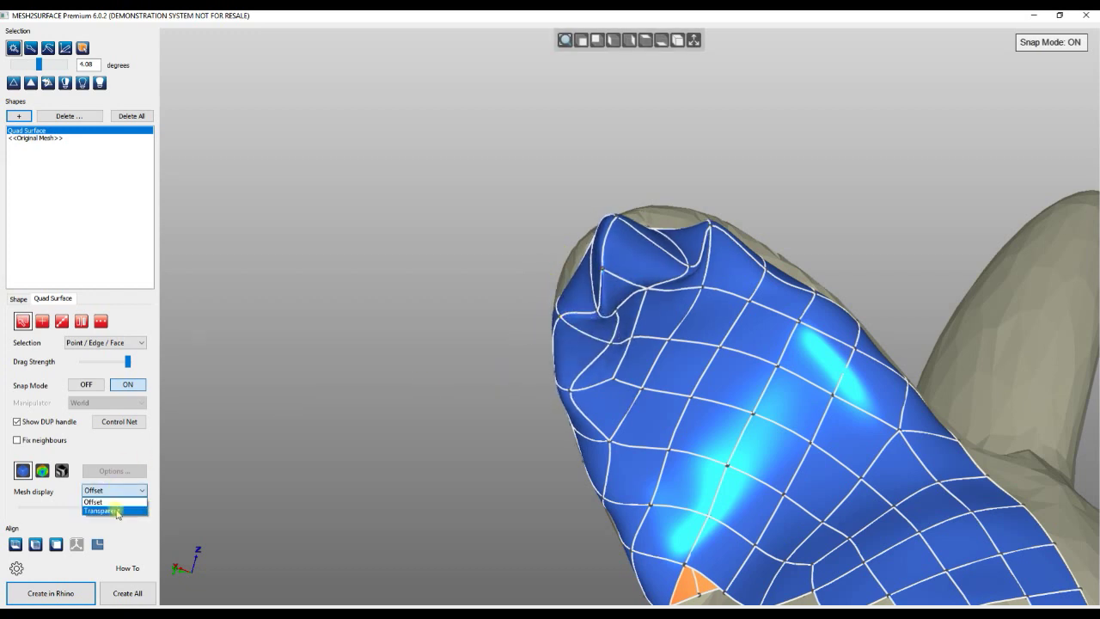
pyautogui.click(117, 511)
pyautogui.scroll(3, 558, 293)
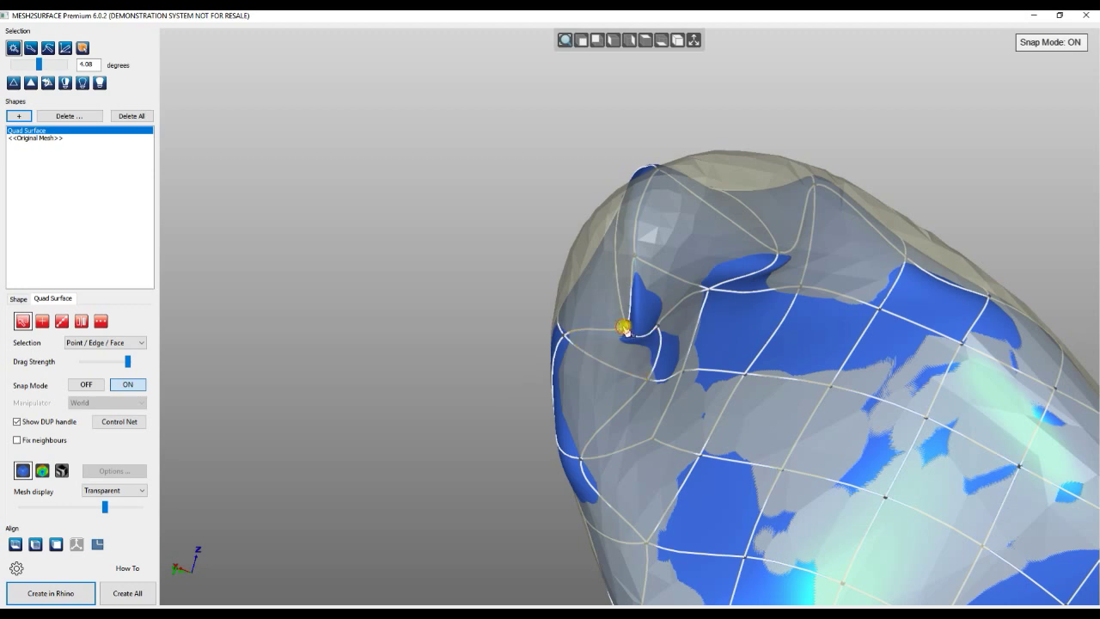
pyautogui.moveTo(623, 327); pyautogui.dragTo(679, 345)
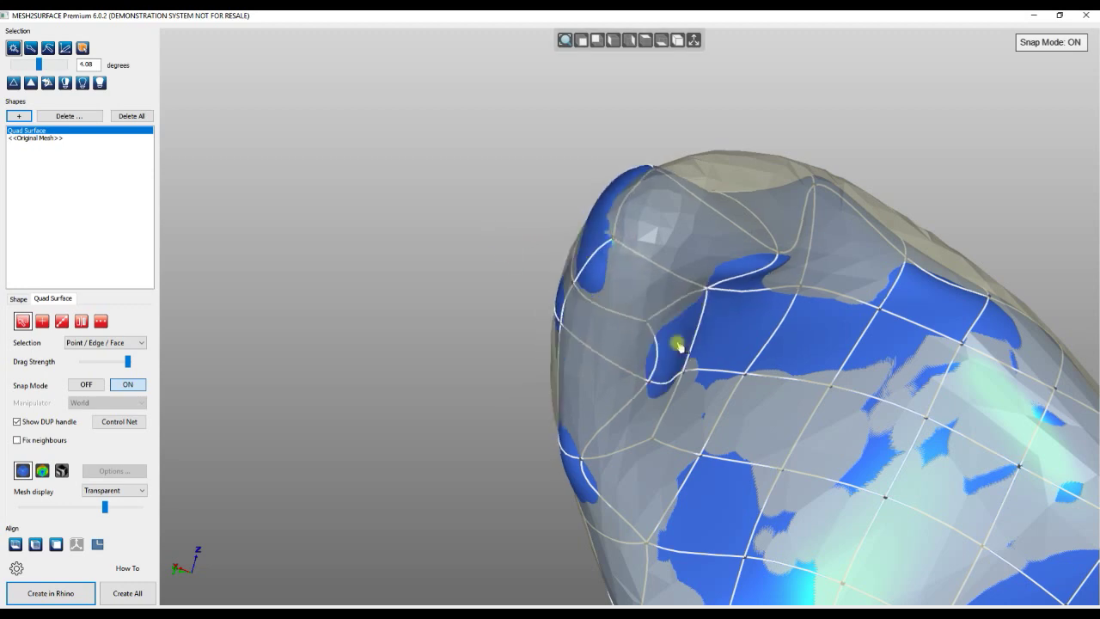
pyautogui.moveTo(778, 254); pyautogui.dragTo(774, 100)
# Reposition the surface points along the upper side of the curled ear tip to even out the quad faces over the mesh
pyautogui.click(682, 214)
pyautogui.moveTo(682, 214); pyautogui.dragTo(493, 393, button='right')
pyautogui.moveTo(759, 207); pyautogui.dragTo(654, 267)
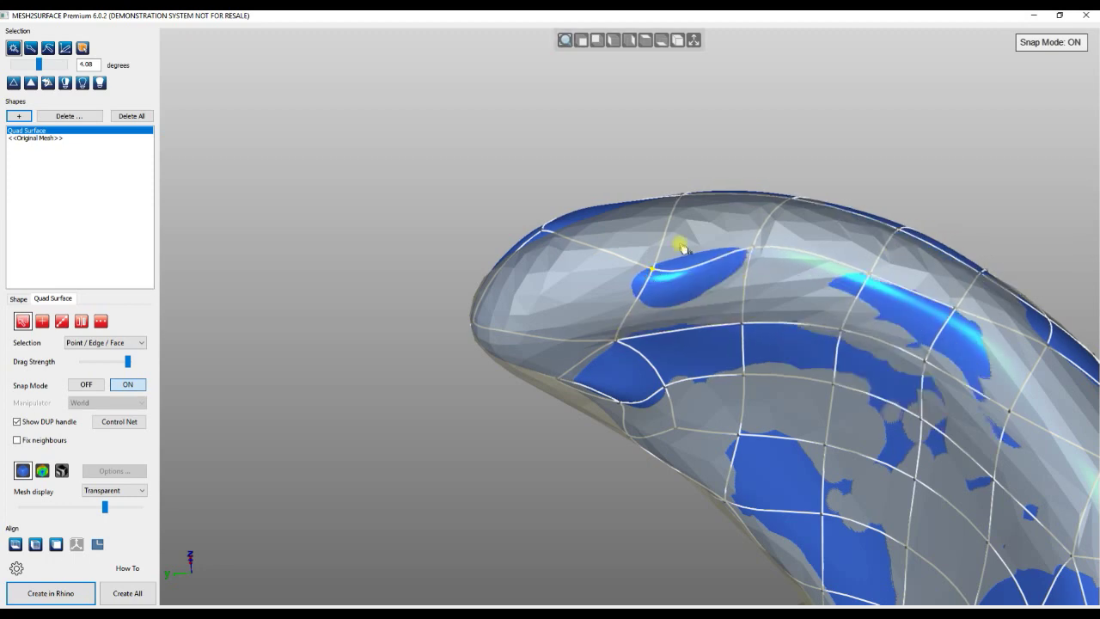
pyautogui.click(548, 230)
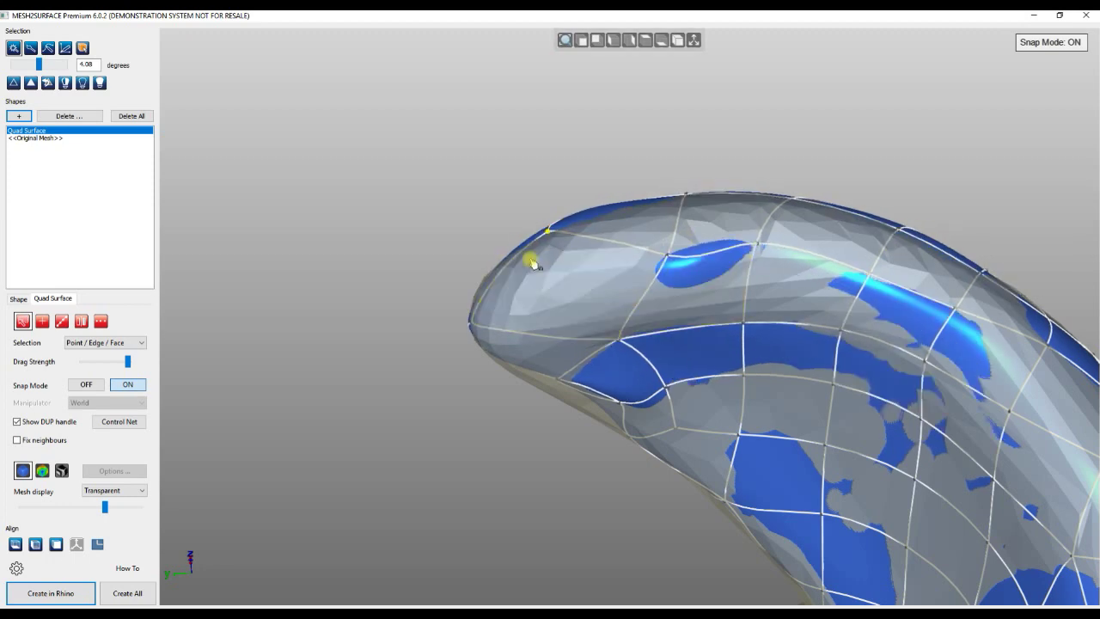
# Move the pinched surface point on the inner rim of the ear tip outward toward the mesh edge and clear the selection
pyautogui.scroll(-3, 513, 230)
pyautogui.moveTo(527, 304); pyautogui.dragTo(680, 294, button='right')
pyautogui.scroll(5, 756, 167)
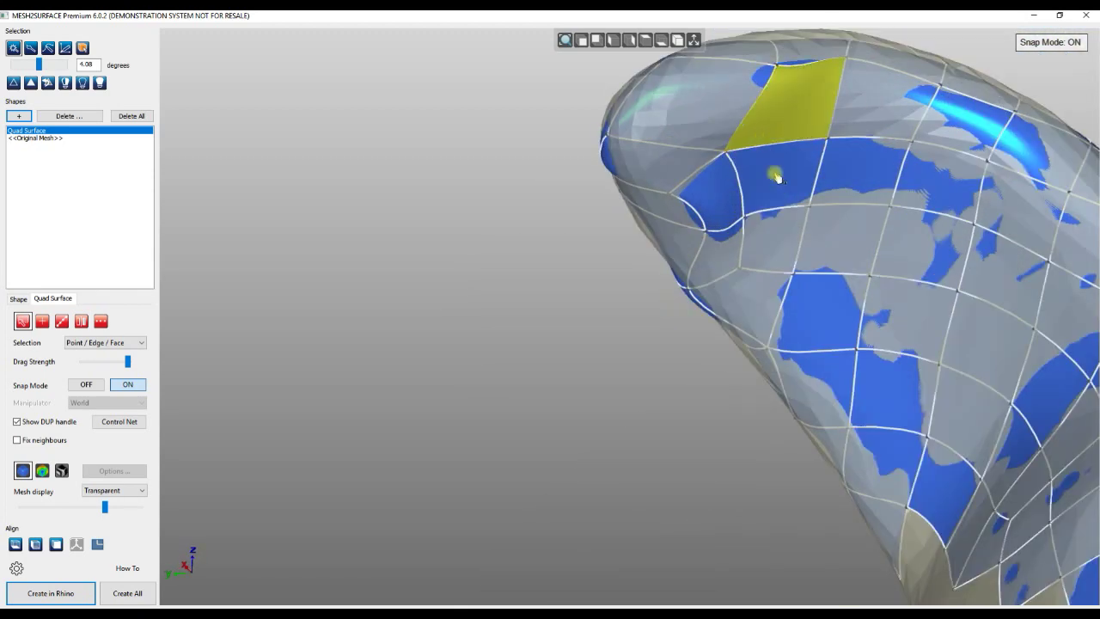
pyautogui.moveTo(700, 232); pyautogui.dragTo(640, 252)
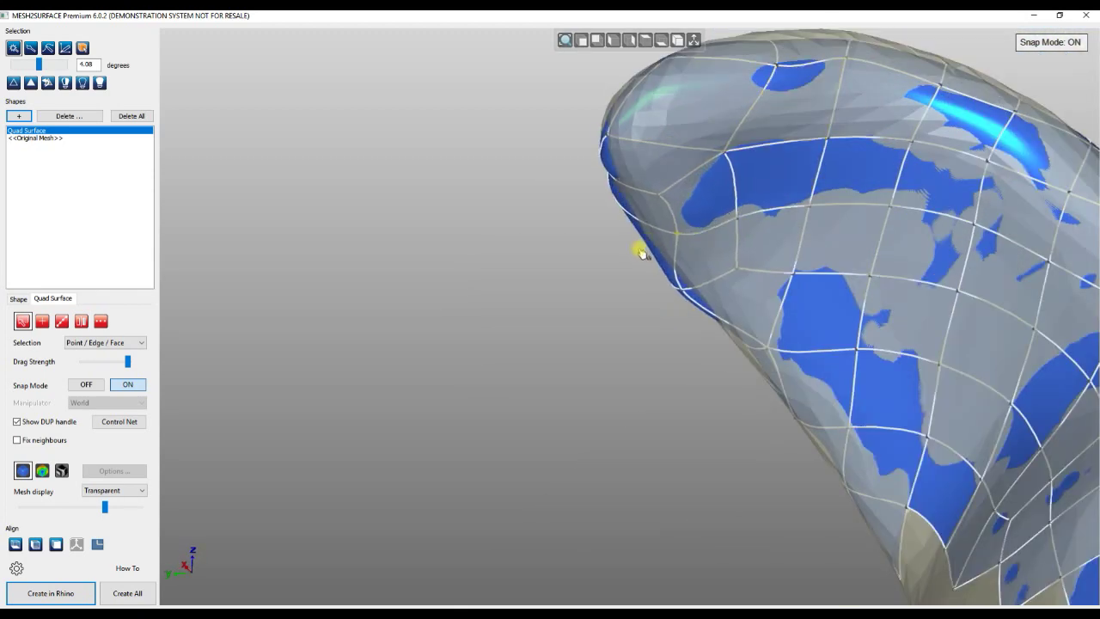
pyautogui.click(583, 352)
pyautogui.scroll(-5, 483, 320)
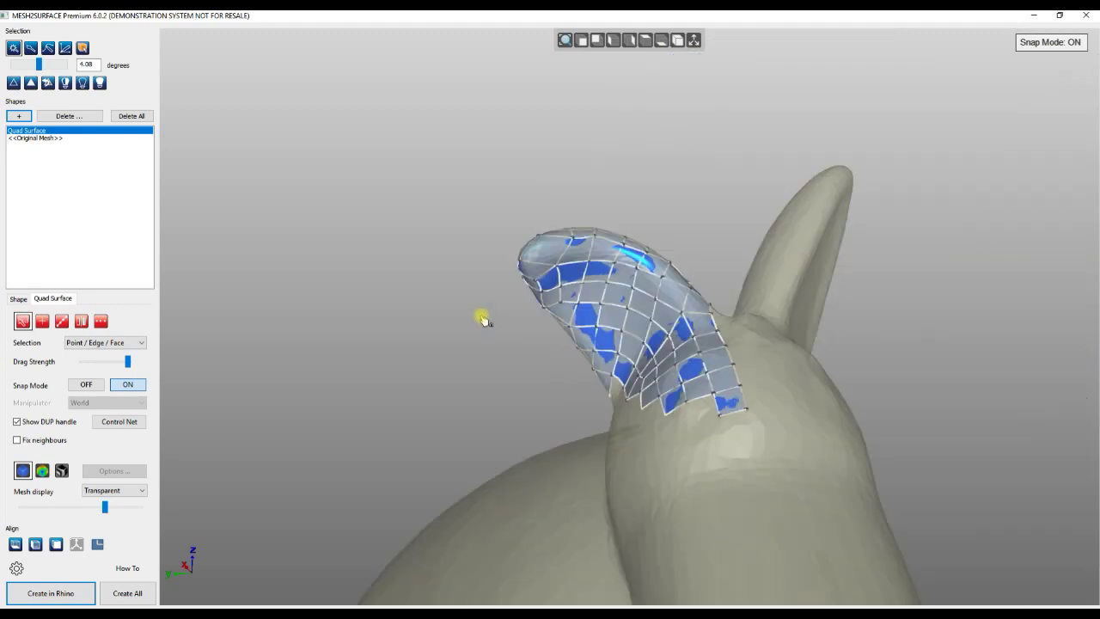
# Hide the mesh and control lines, and show all hidden quad surface faces to review the complete dog model
pyautogui.moveTo(884, 358); pyautogui.dragTo(668, 268, button='right')
pyautogui.press('h')
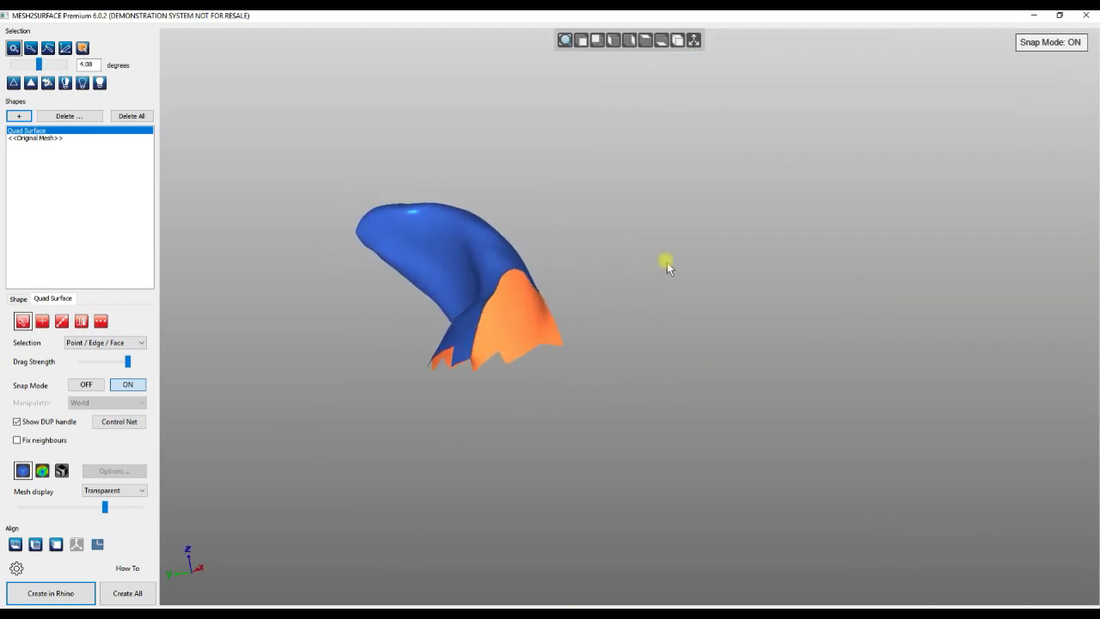
pyautogui.rightClick(679, 200)
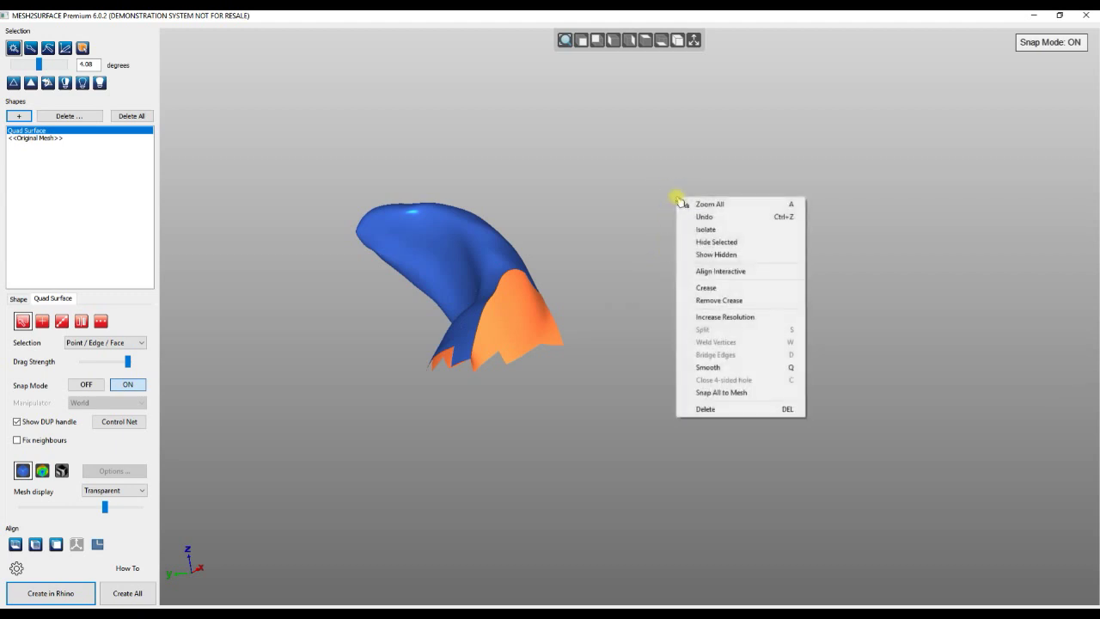
pyautogui.click(726, 255)
pyautogui.moveTo(744, 256)
pyautogui.mouseDown(button='right')
pyautogui.moveTo(690, 304)
pyautogui.moveTo(743, 250)
pyautogui.mouseUp(button='right')
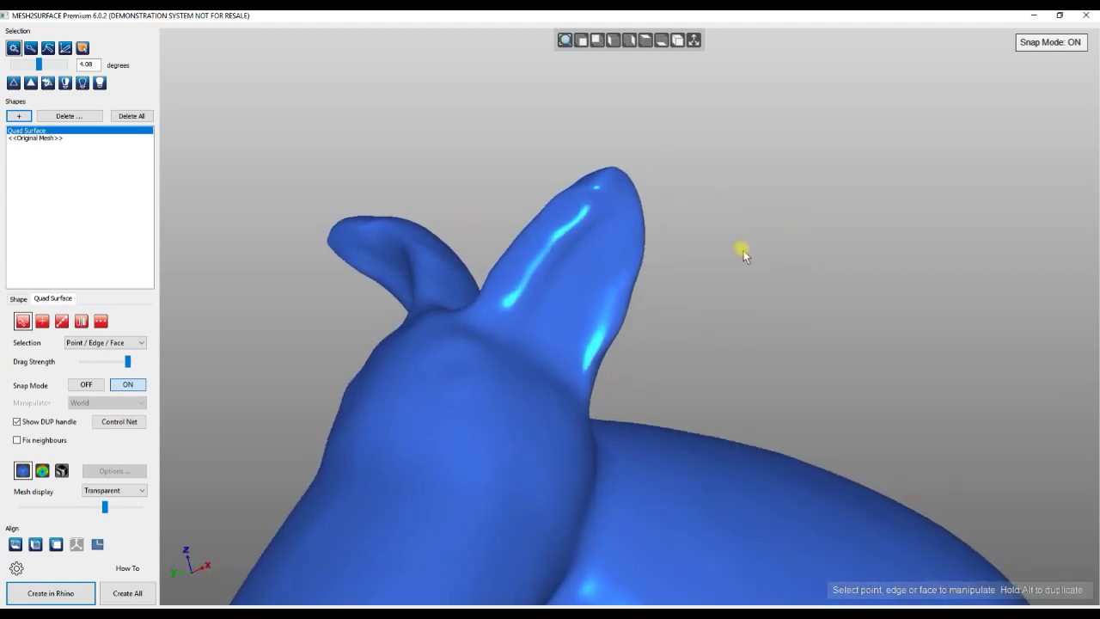
pyautogui.click(564, 39)
pyautogui.moveTo(806, 226); pyautogui.dragTo(712, 209, button='right')
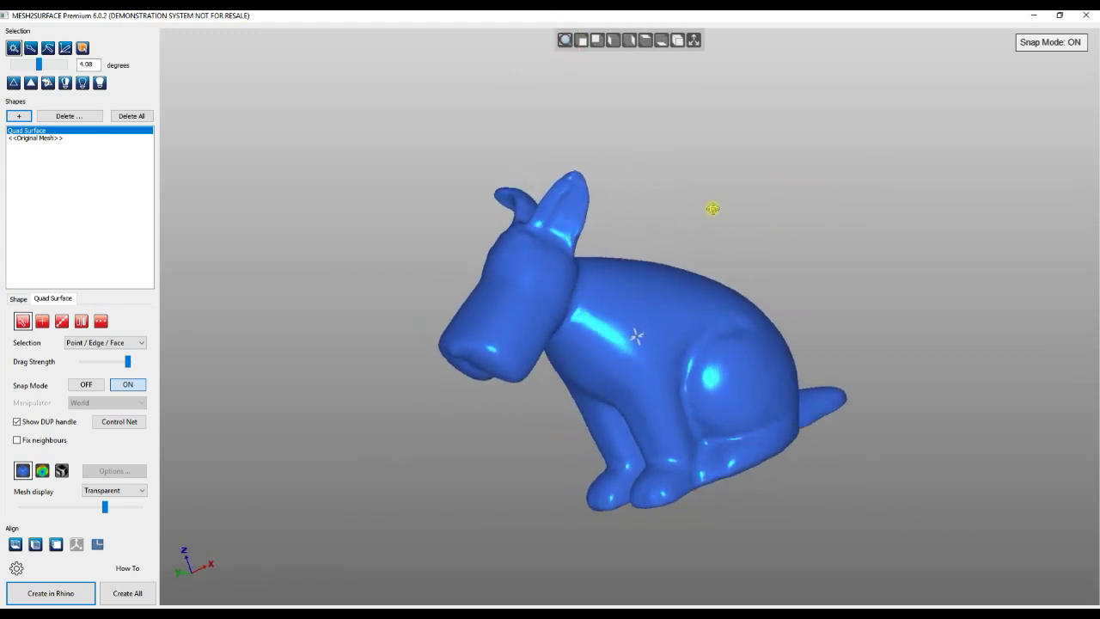
pyautogui.moveTo(884, 371); pyautogui.dragTo(662, 538, button='right')
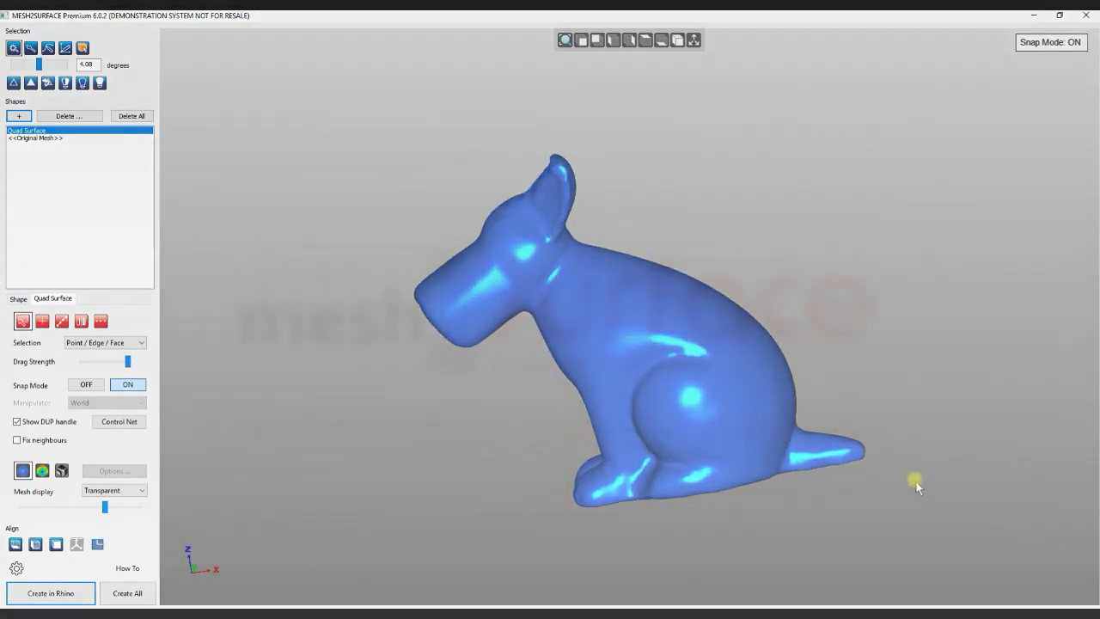